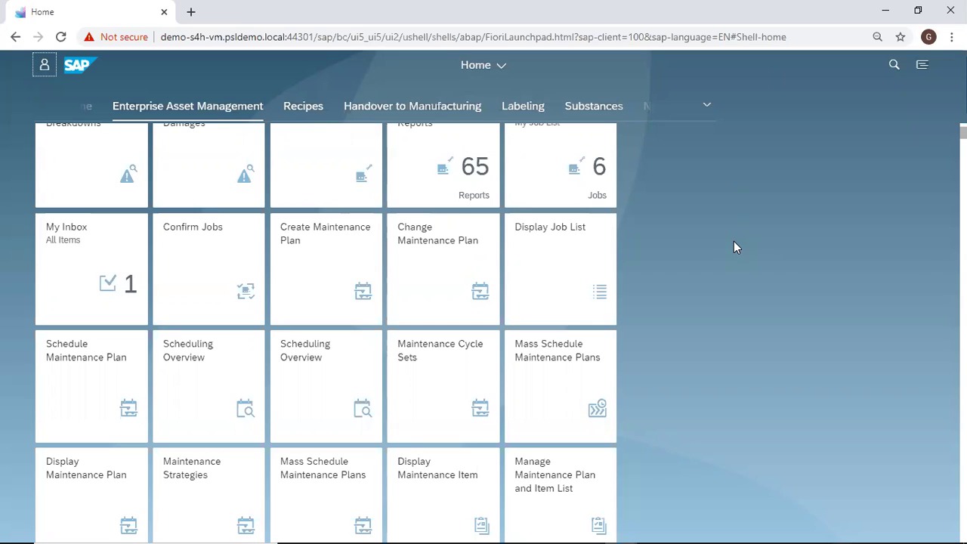
- Scroll to the Enterprise Asset Management apps and open the Maintenance Strategies overview
scroll(734, 242, down, 1)
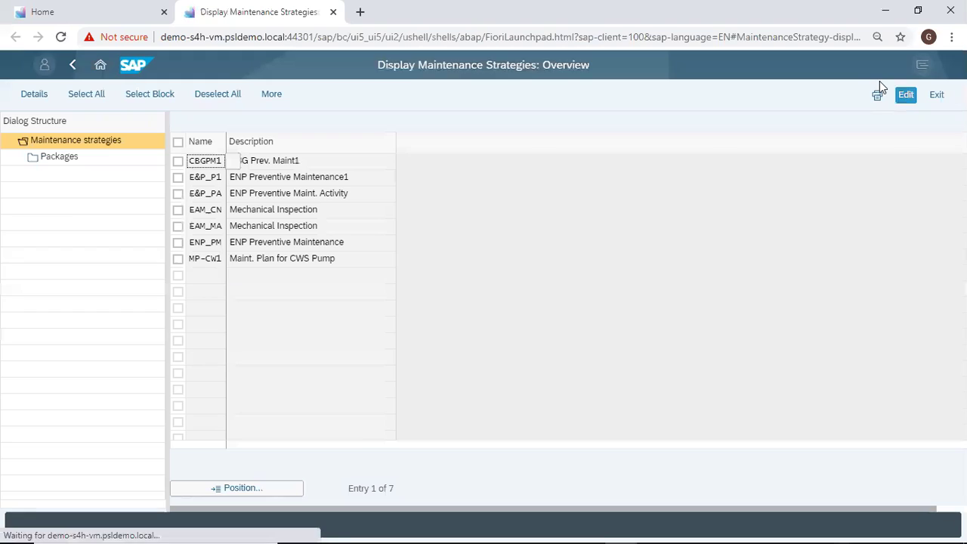
- Switch to change mode and add a new maintenance strategy entry named MP-CWP
click(906, 97)
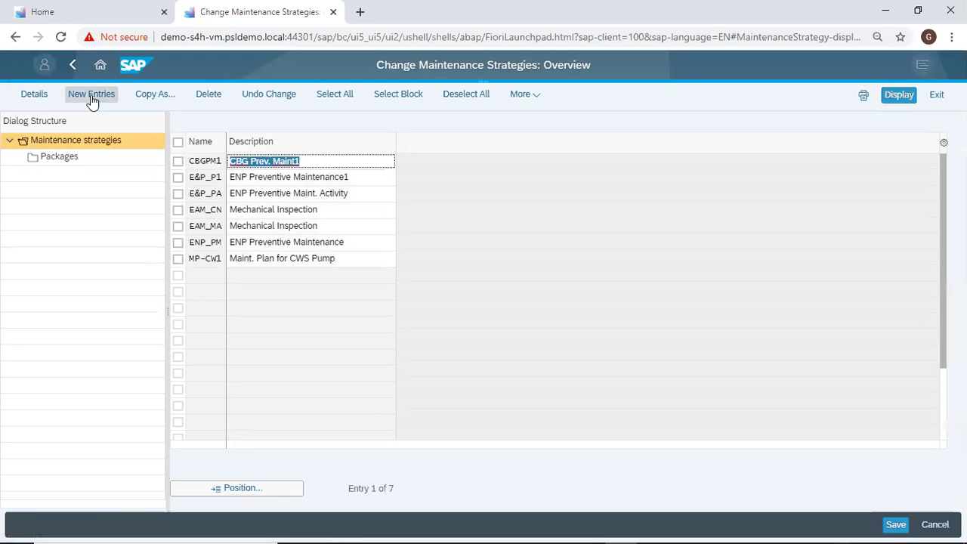
click(91, 96)
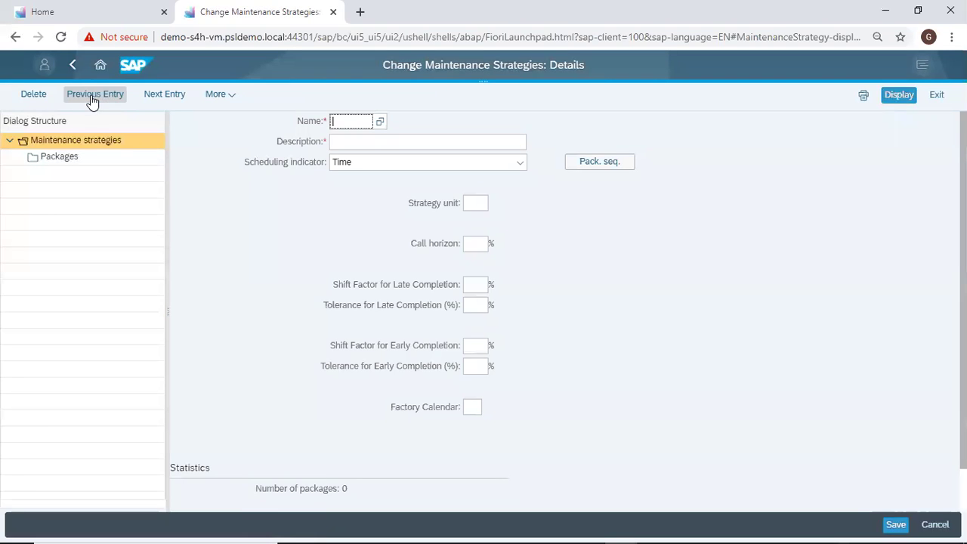
click(348, 121)
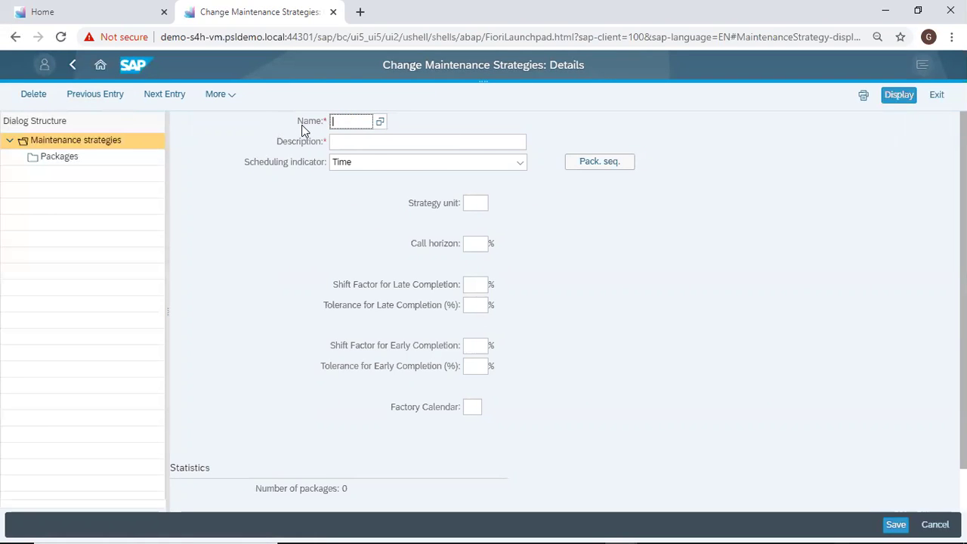
click(360, 142)
text(MP-CWP)
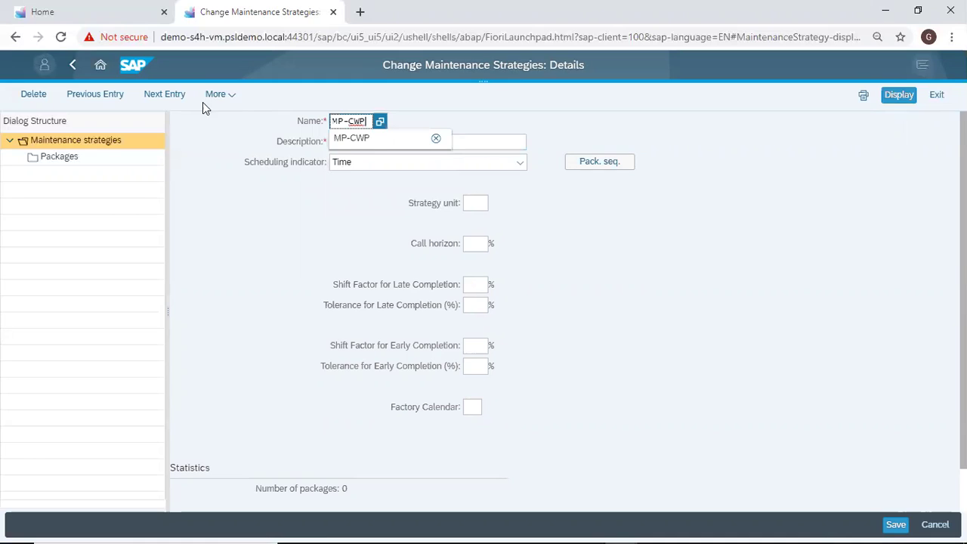
- Enter the description 'Maint. plan for CWC pump' for strategy MP-CWP
click(466, 144)
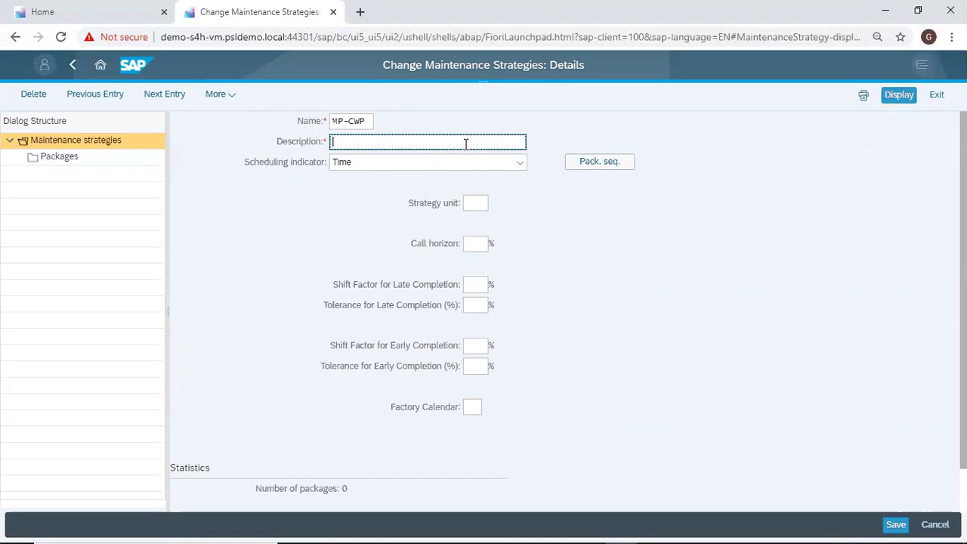
text(Maint)
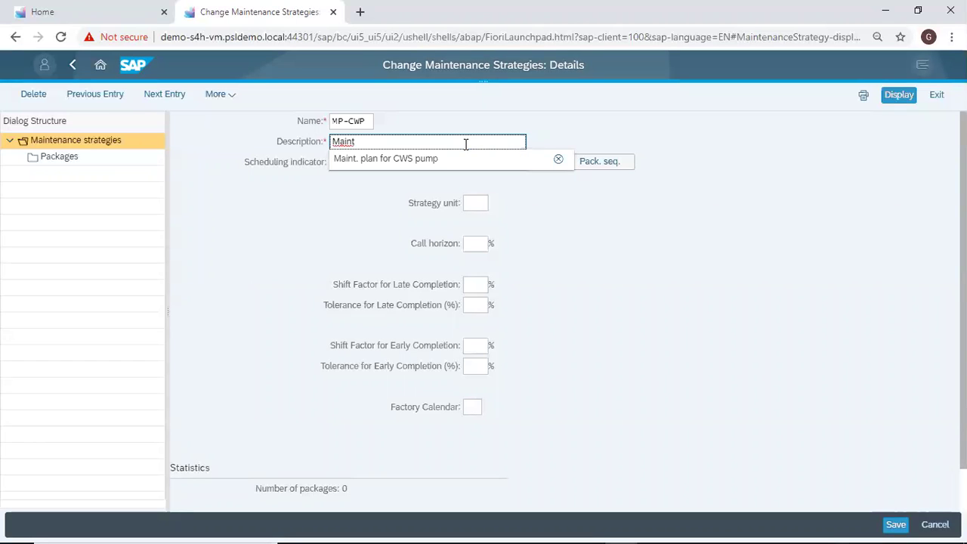
text(. plan)
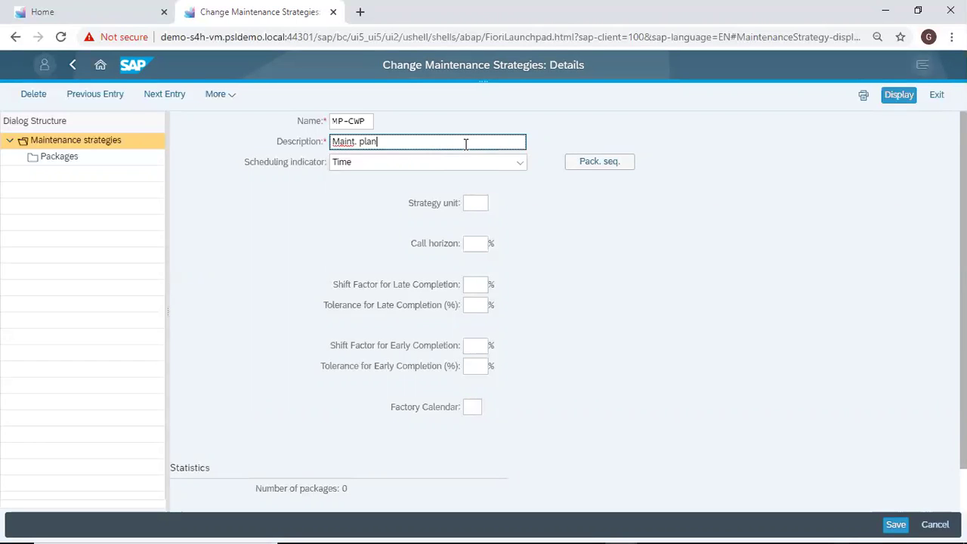
text( fo)
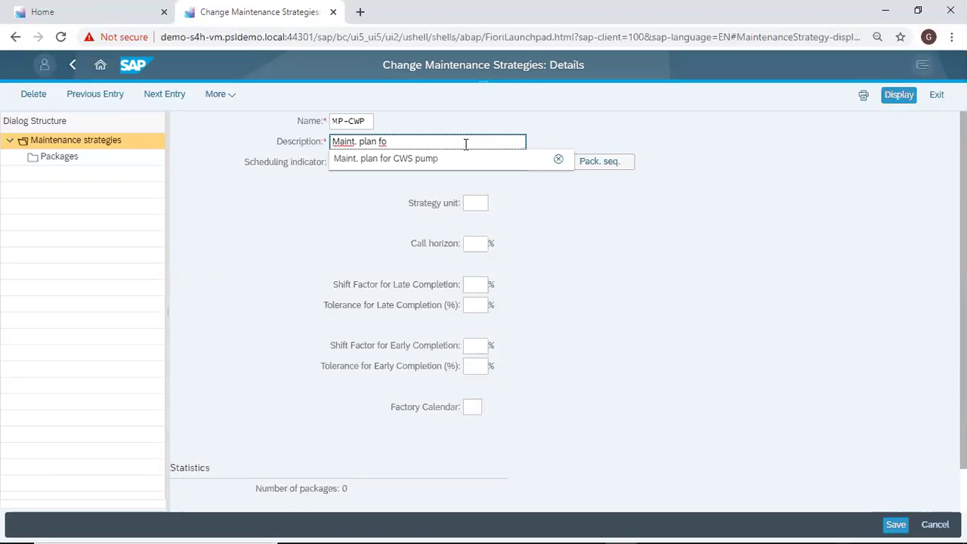
text(r)
text(CW)
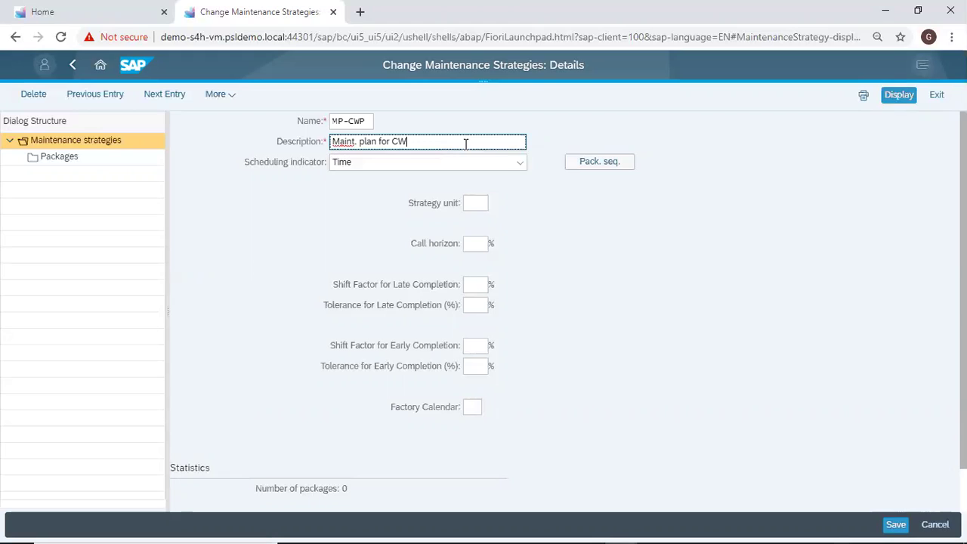
text(C )
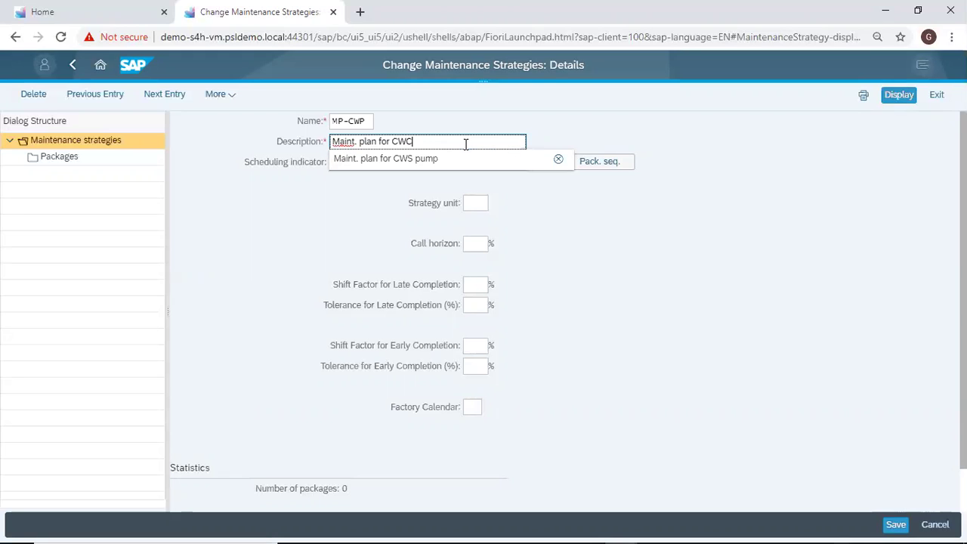
text(pump)
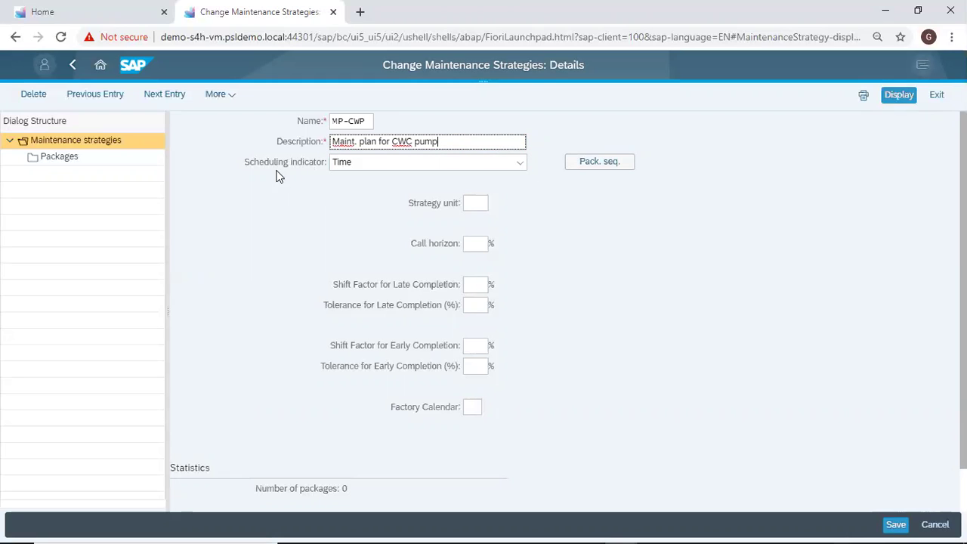
click(519, 165)
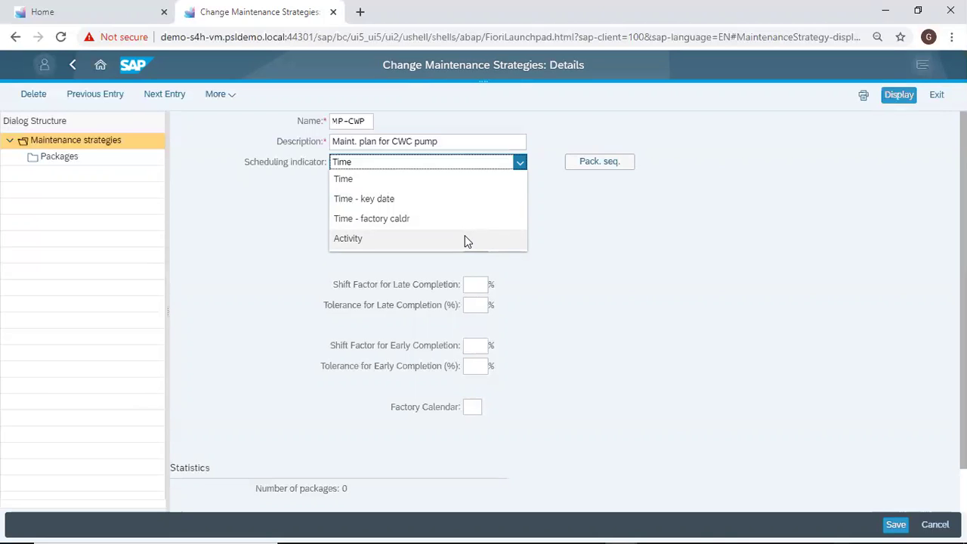
click(388, 178)
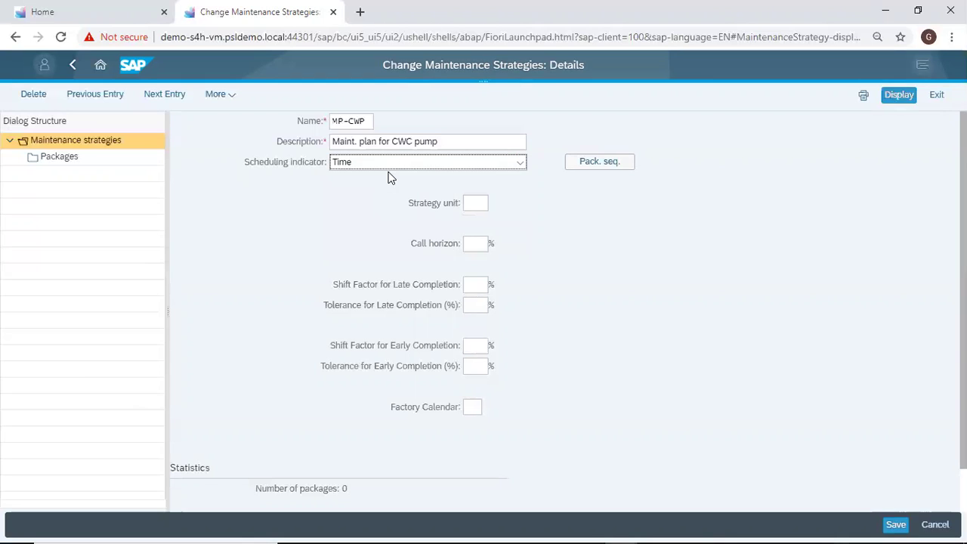
- Pick MON (Months) from the unit value list as MP-CWP's strategy unit
click(467, 204)
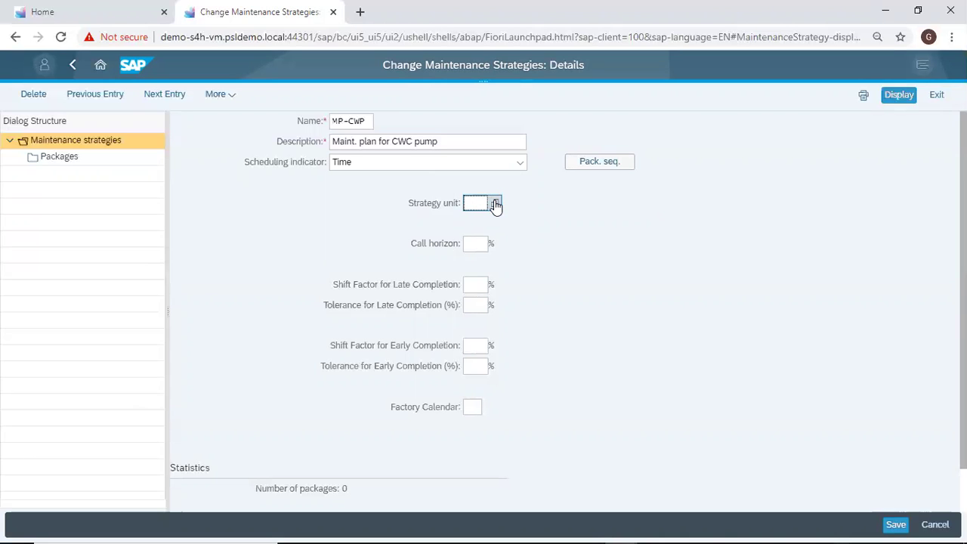
click(495, 204)
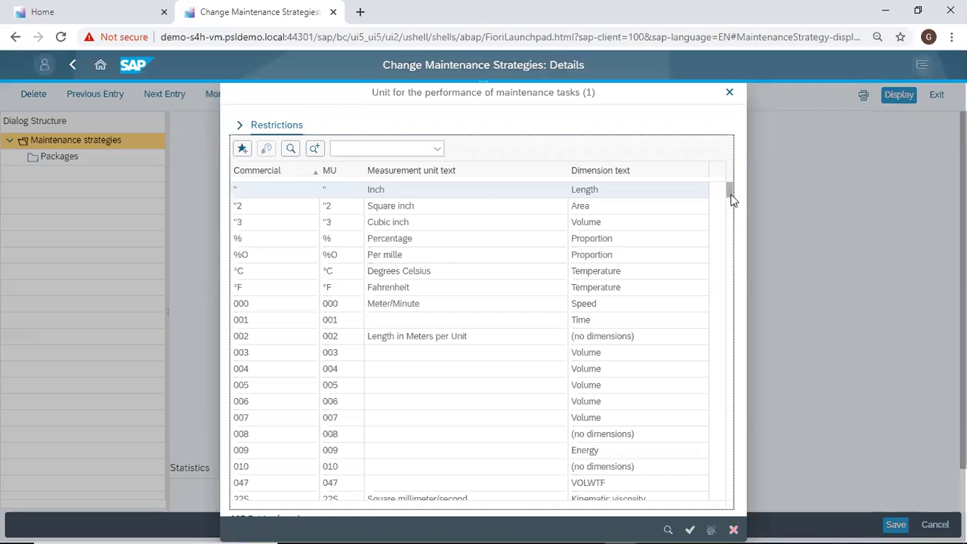
drag(729, 194, 730, 407)
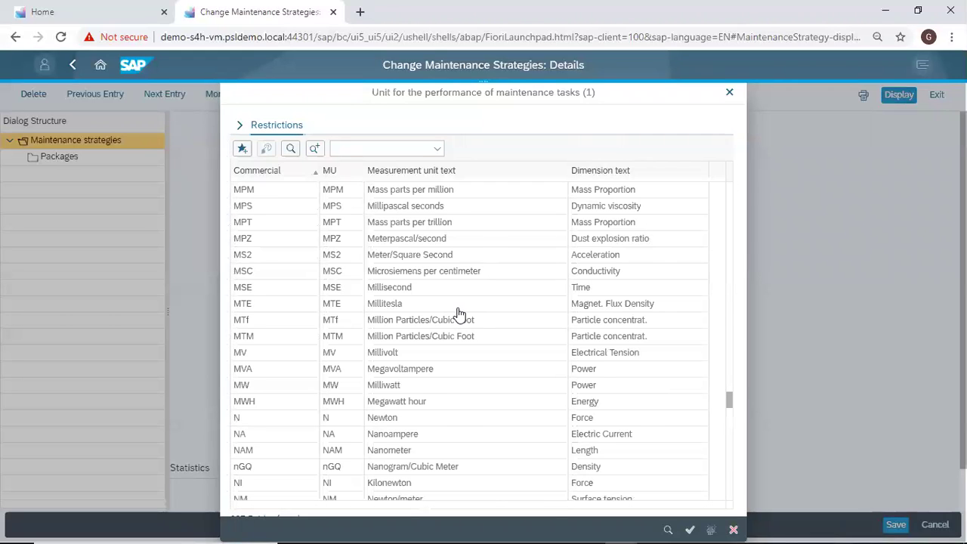
scroll(459, 313, up, 3)
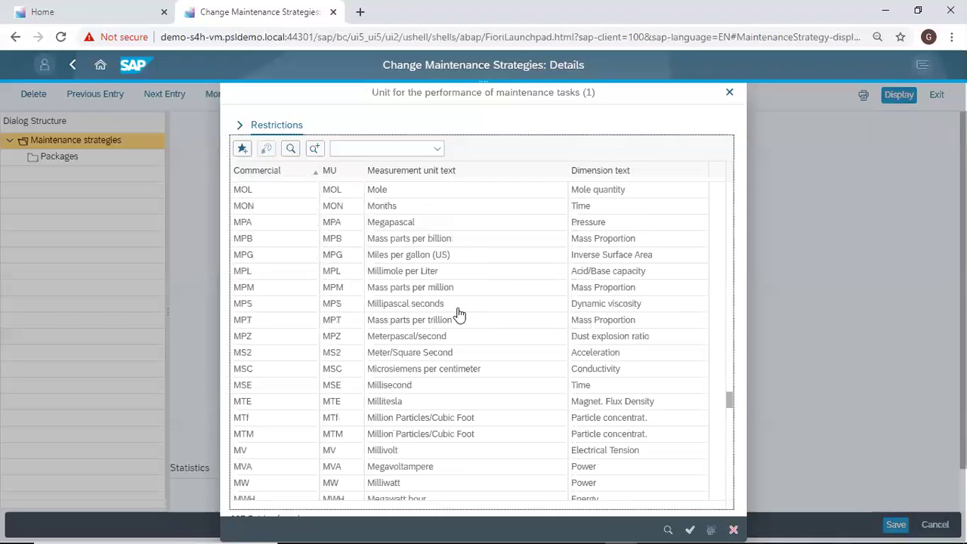
double_click(253, 205)
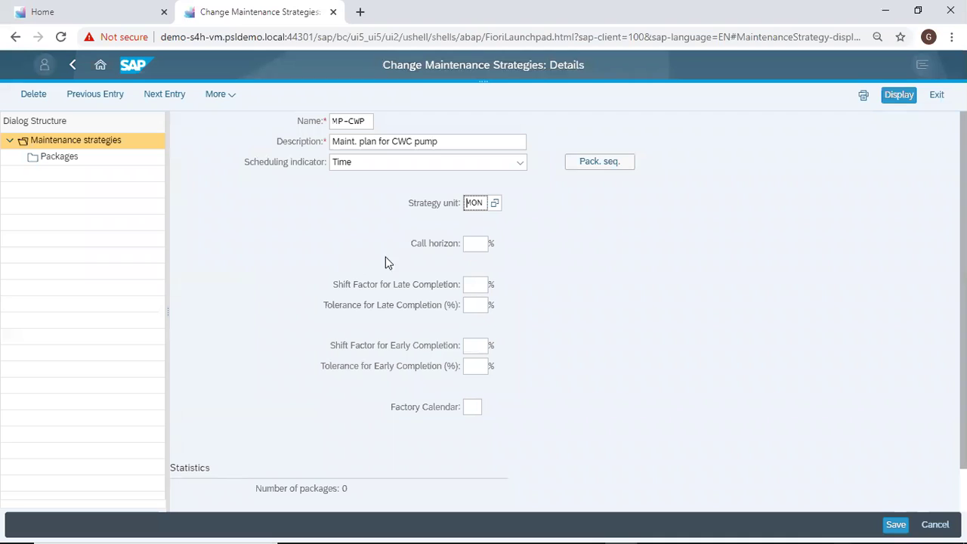
- Enter an 80% call horizon for strategy MP-CWP
click(475, 248)
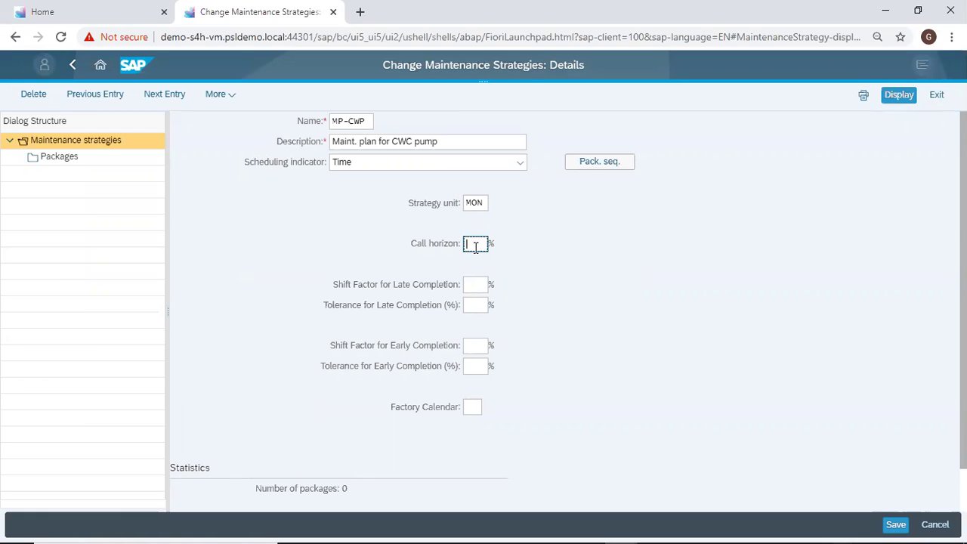
text(80)
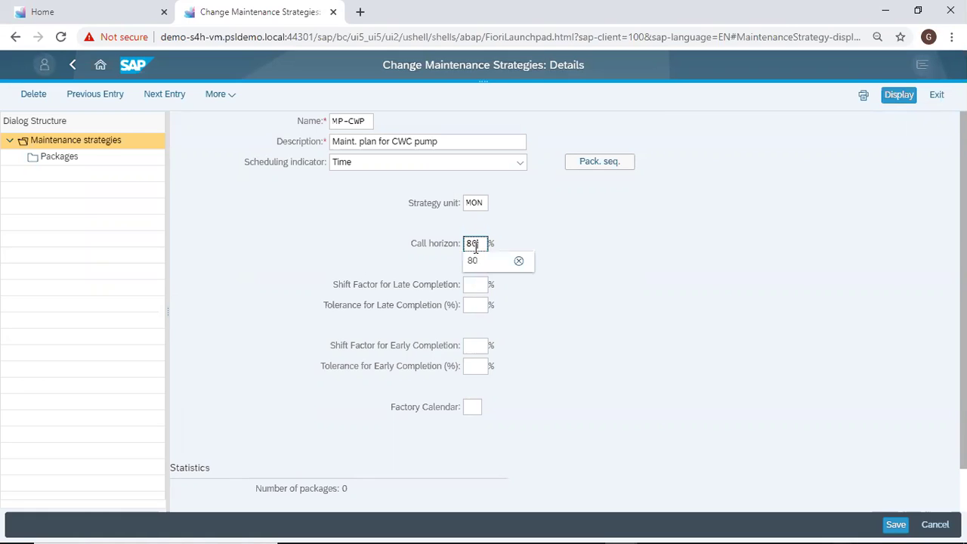
click(509, 229)
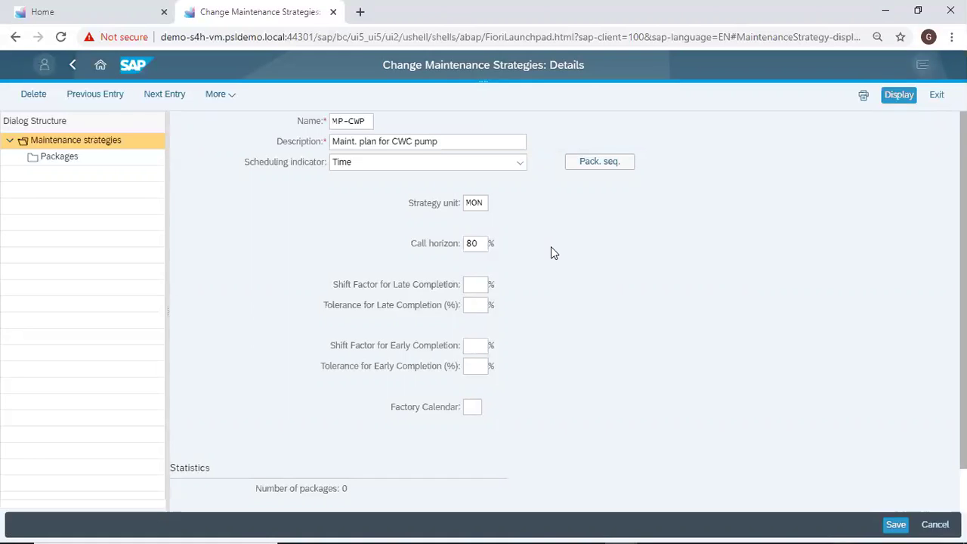
- Choose factory calendar GH (Ghana Factory Calender) from the calendar list
click(475, 407)
click(488, 407)
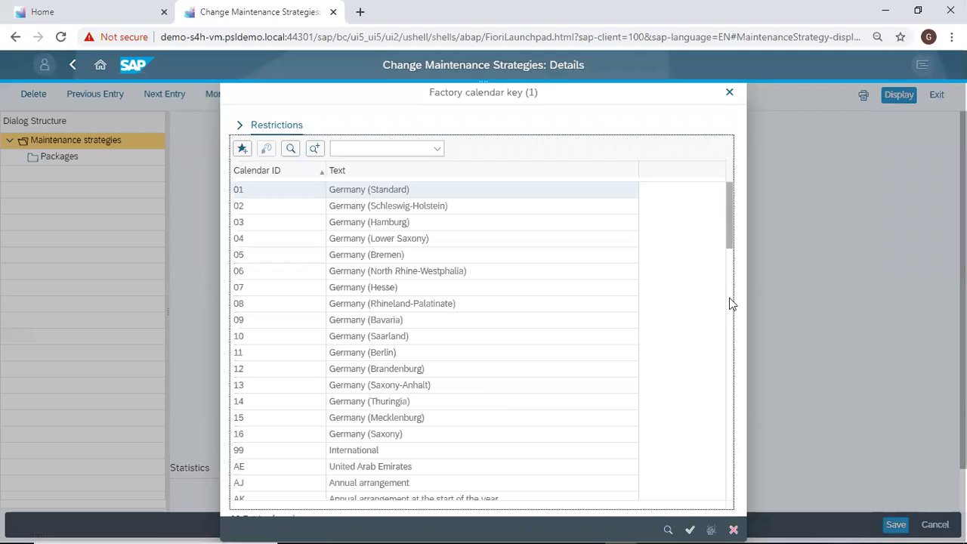
drag(729, 302, 731, 365)
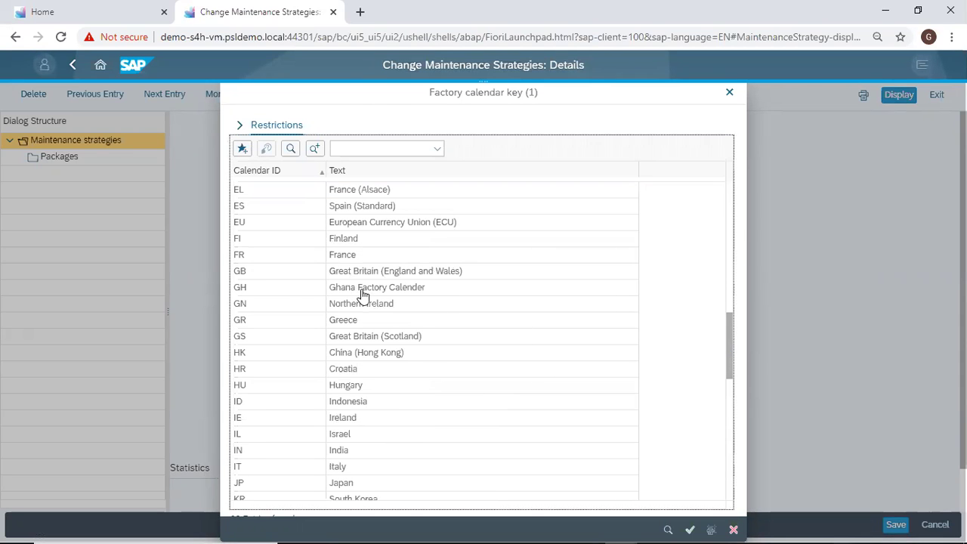
click(275, 295)
double_click(275, 296)
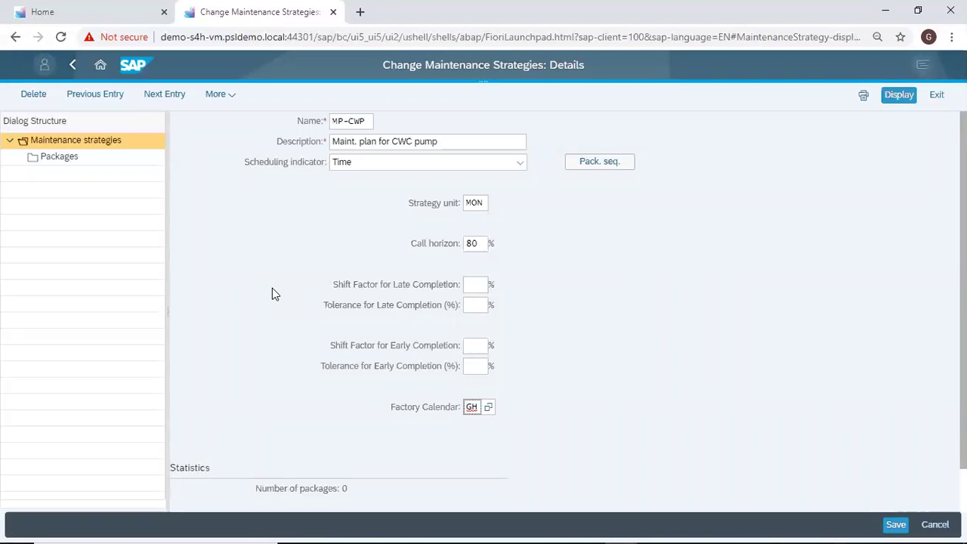
- Open MP-CWP's packages and add package 1 with a 1-month cycle length
click(66, 163)
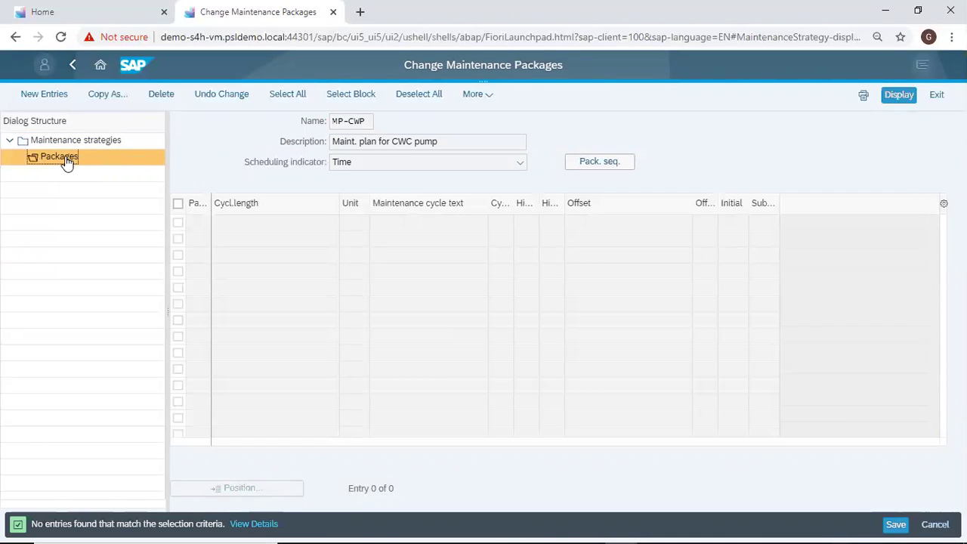
click(50, 98)
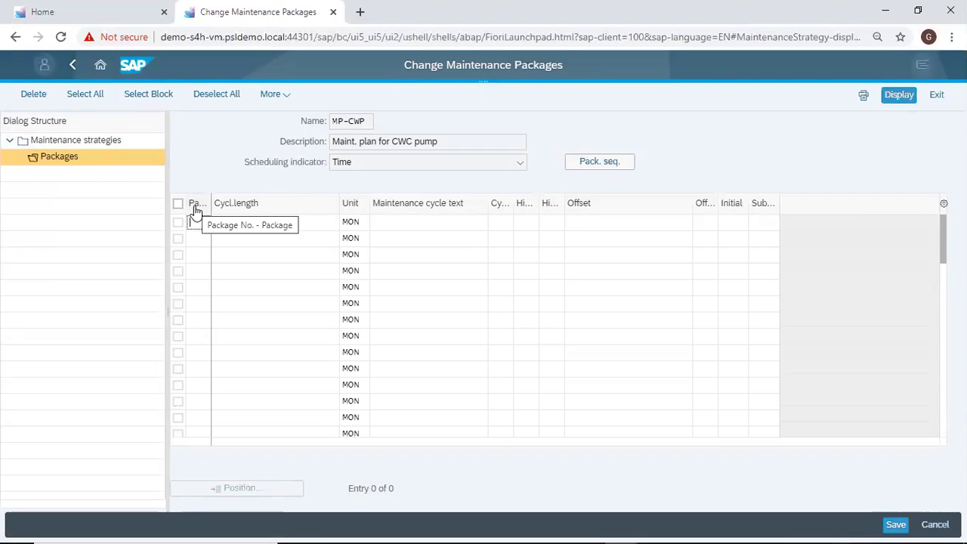
text(1)
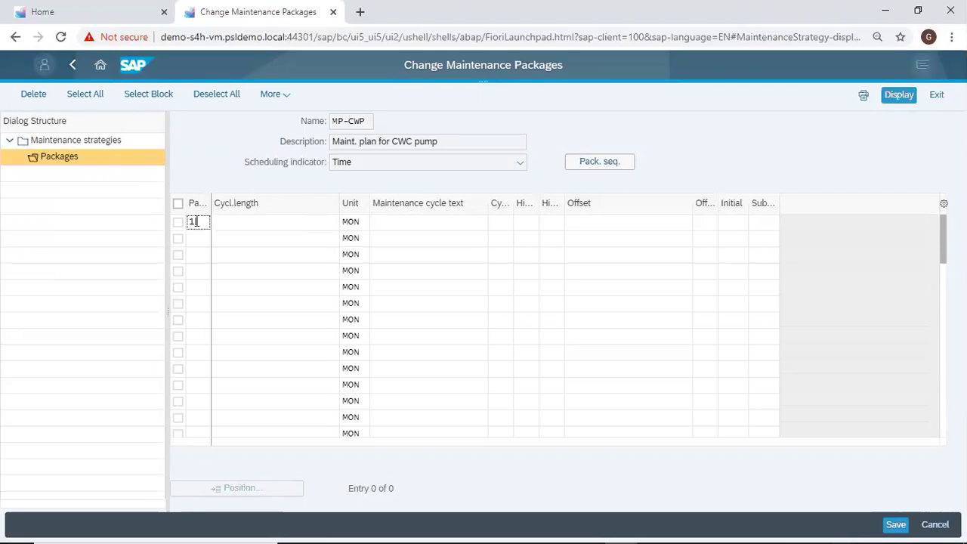
click(257, 222)
text(1)
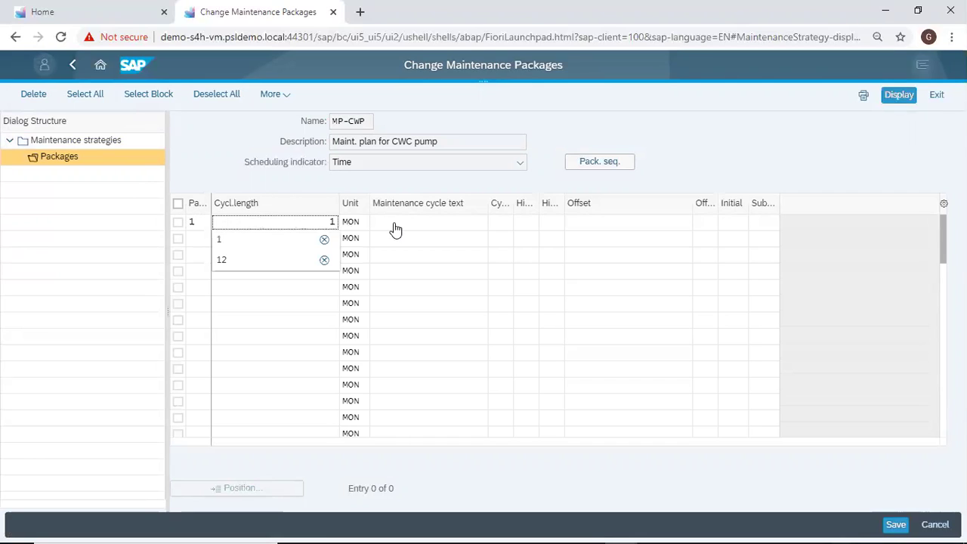
click(401, 222)
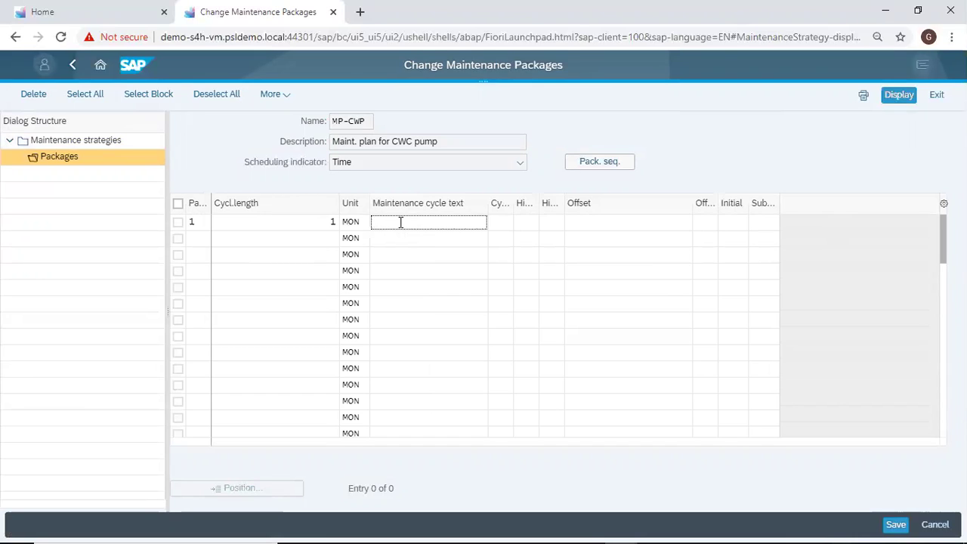
- Give package 1 cycle text Monthly, short text 1M, hierarchy 1 and H1
text(Monthly)
click(498, 220)
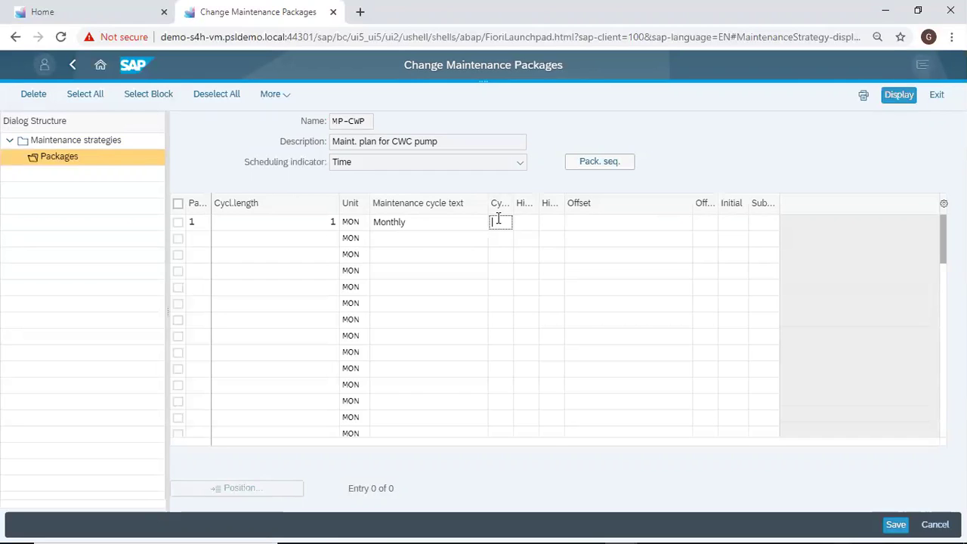
text(1M)
click(521, 220)
text(1)
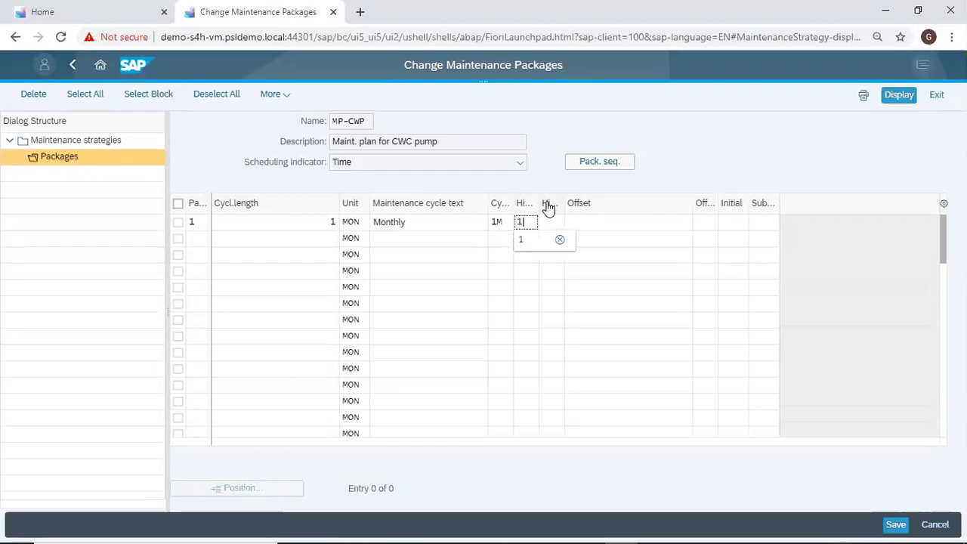
click(549, 221)
text(H1)
- Add package 2 with a 3-month cycle named Quaterly
click(202, 238)
text(2)
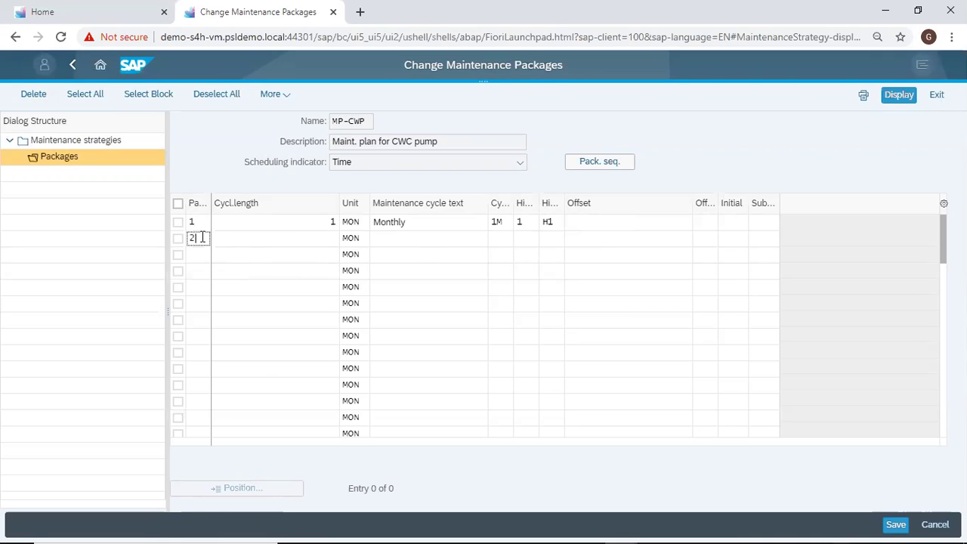
click(321, 237)
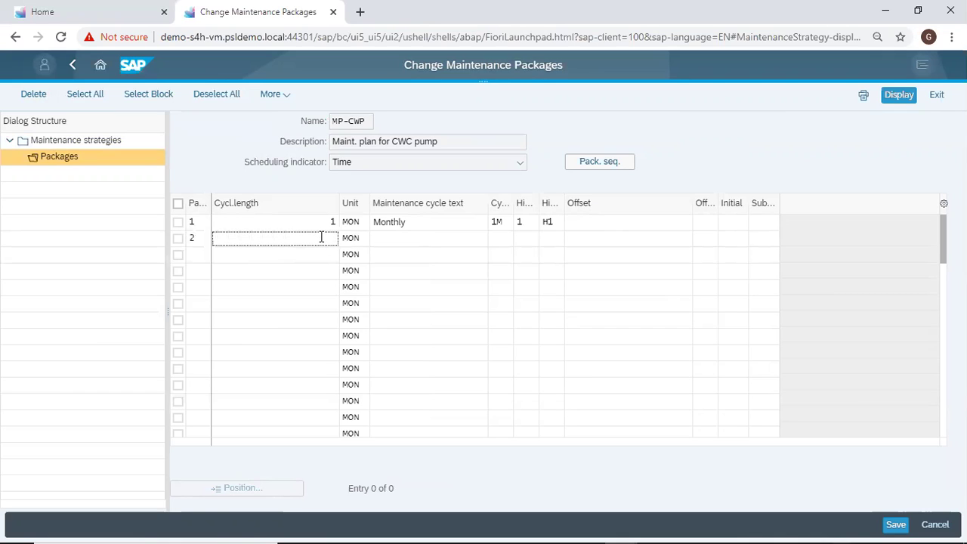
text(3)
click(403, 237)
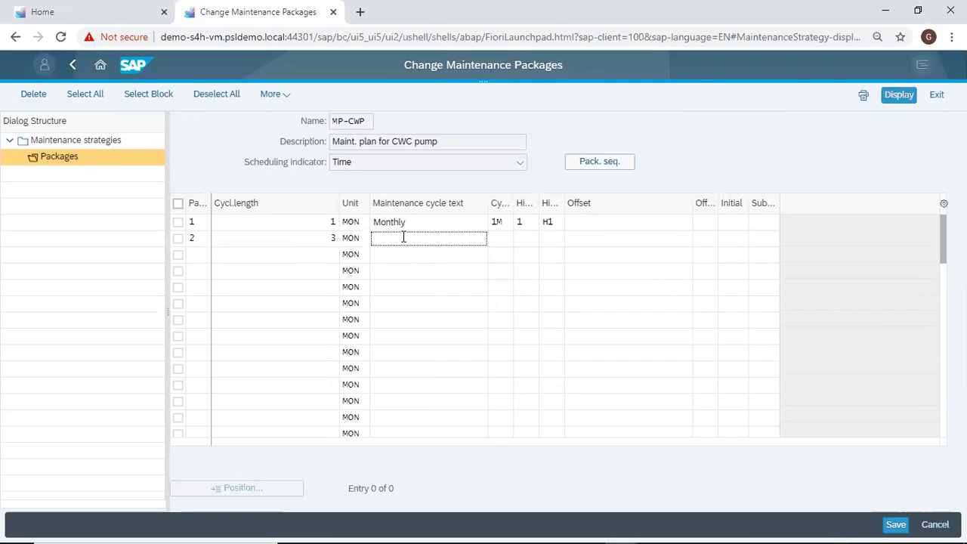
text(Quaterly)
- Give package 2 short text 3M and hierarchy values 1 and H1
click(502, 238)
text(3M)
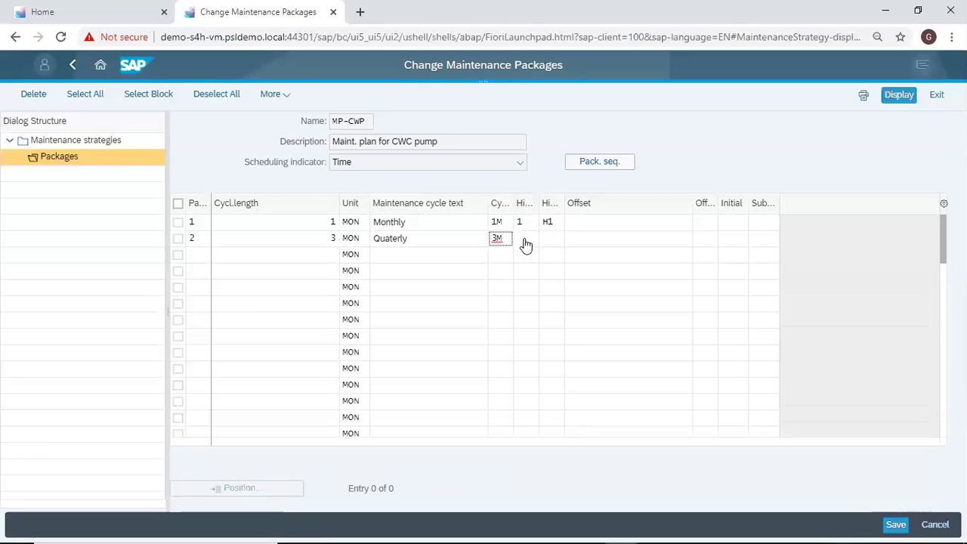
click(525, 239)
text(1)
click(550, 238)
text(H1)
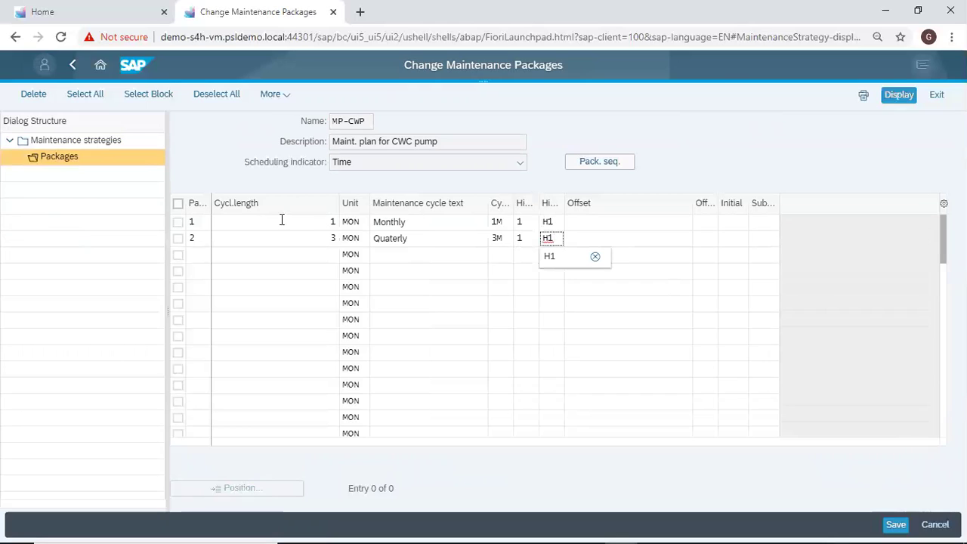
click(204, 253)
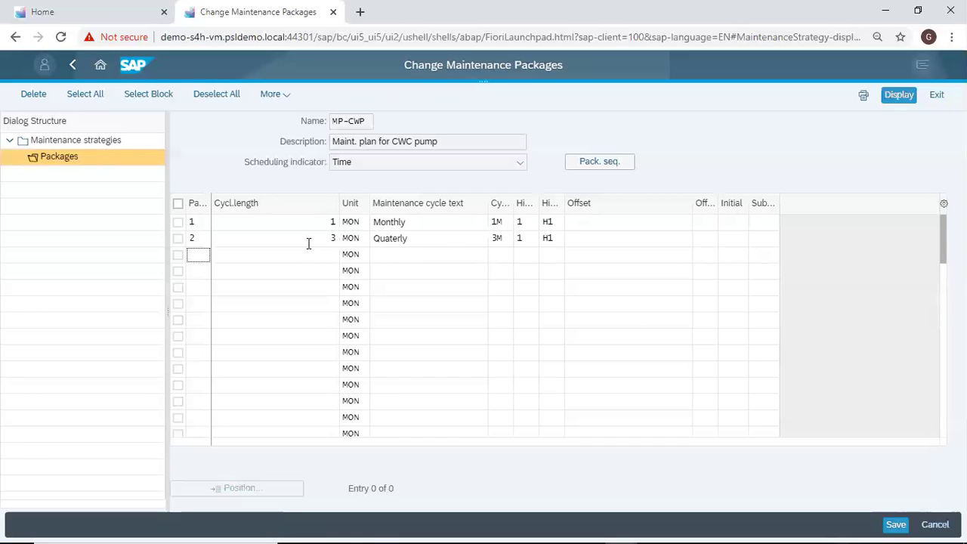
- Enter package 3: 12-month cycle named Yearly, short text 12, hierarchy 2 and H2
text(3)
click(316, 250)
text(12)
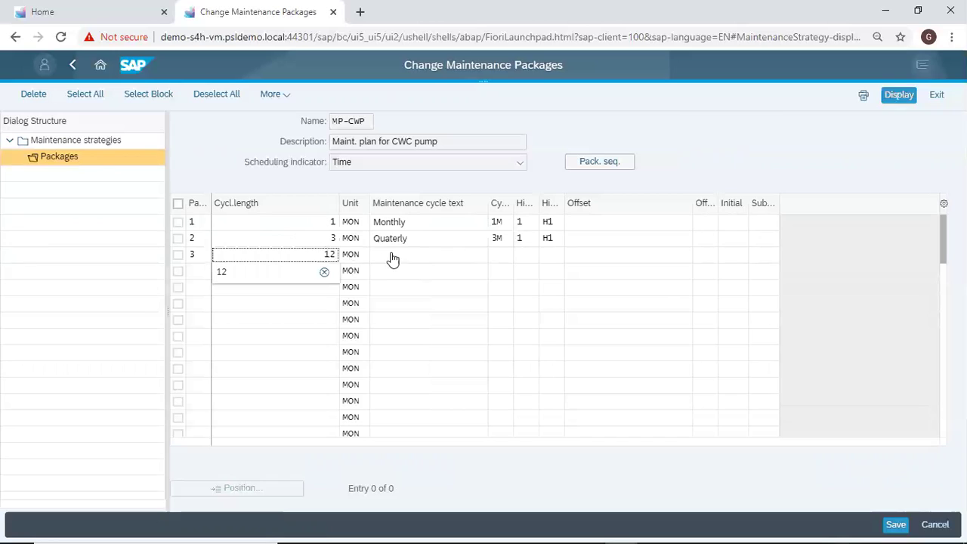
click(393, 253)
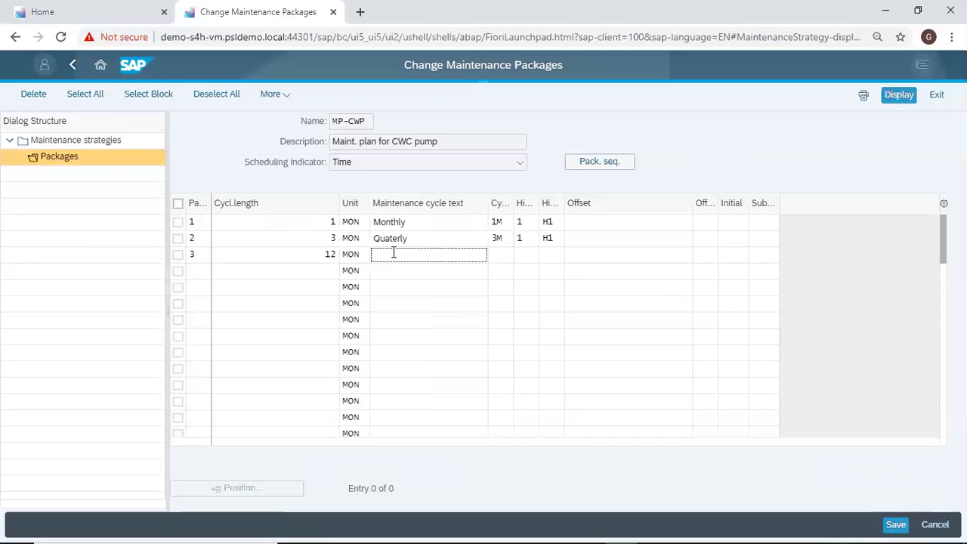
text(Yearly)
click(502, 255)
text(12)
click(521, 255)
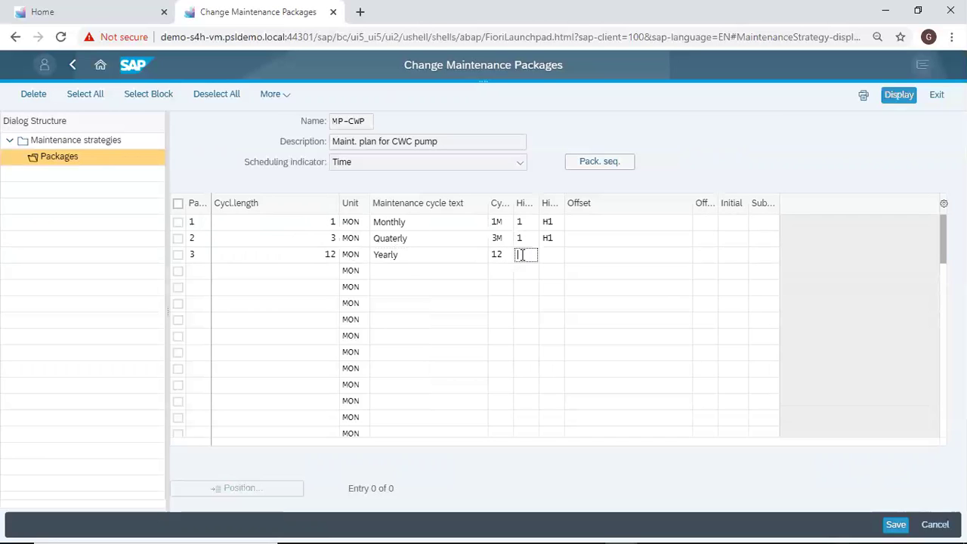
text(2)
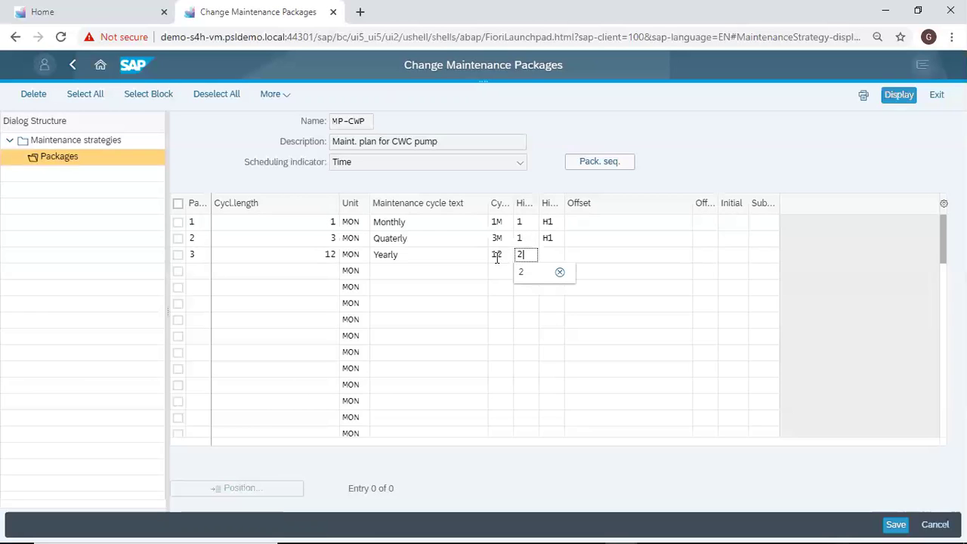
click(552, 254)
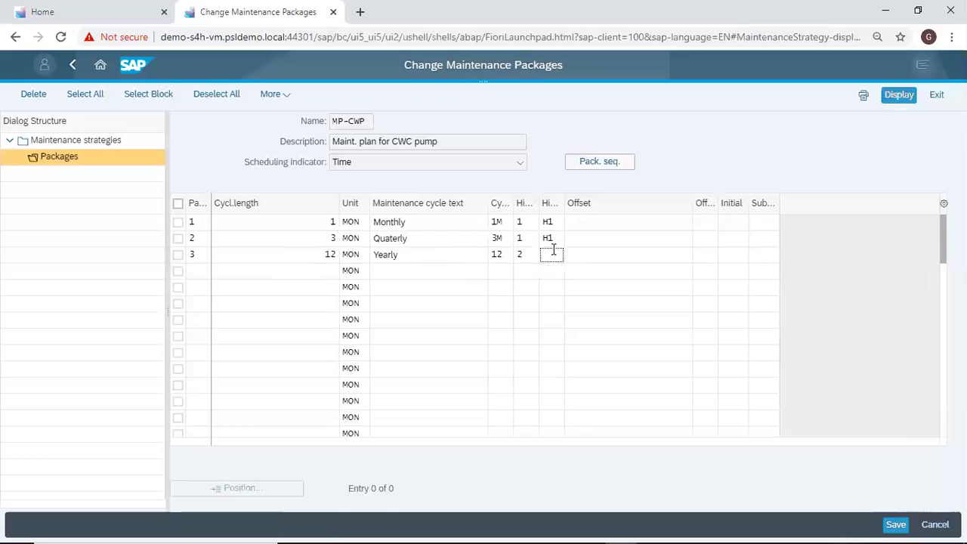
text(H2)
- Save the three packages, review MP-CWP's package sequence, then go back
click(894, 525)
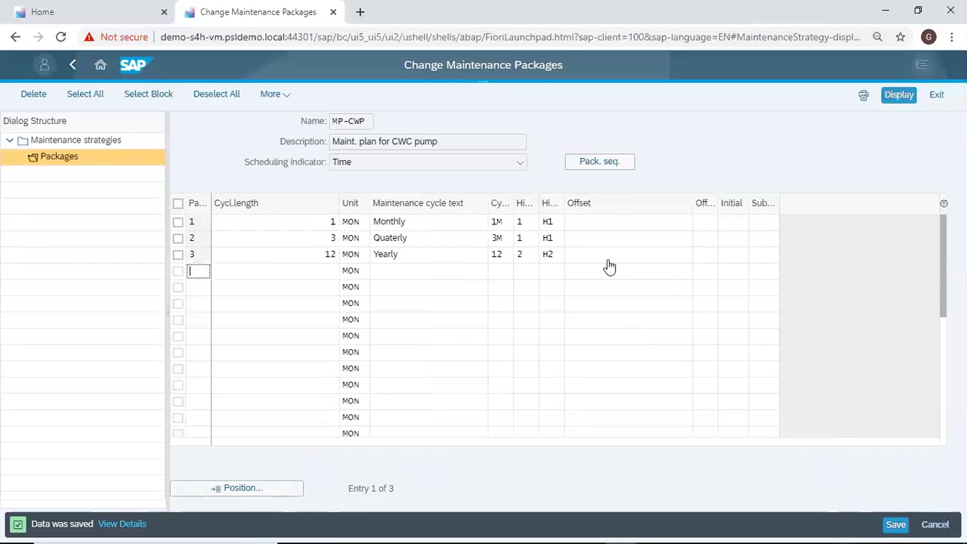
click(604, 163)
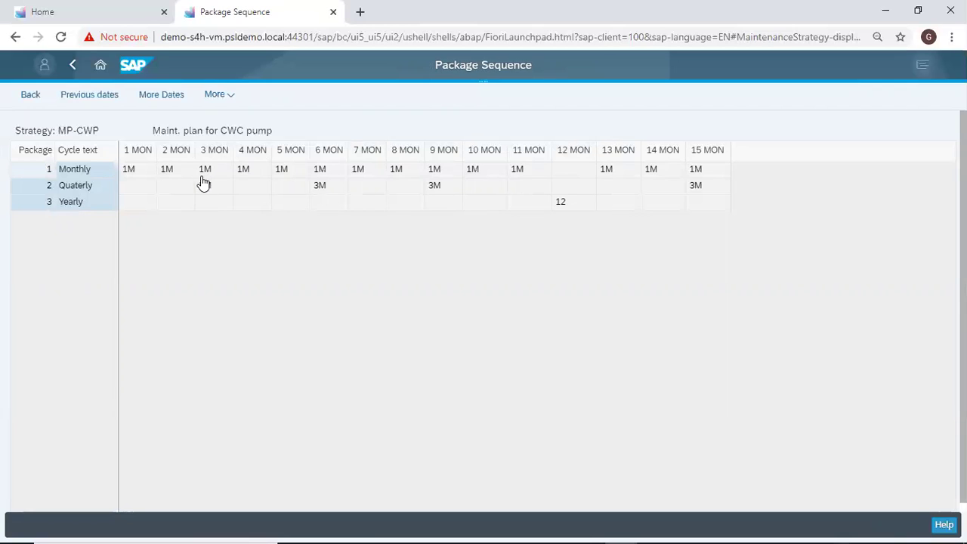
click(72, 68)
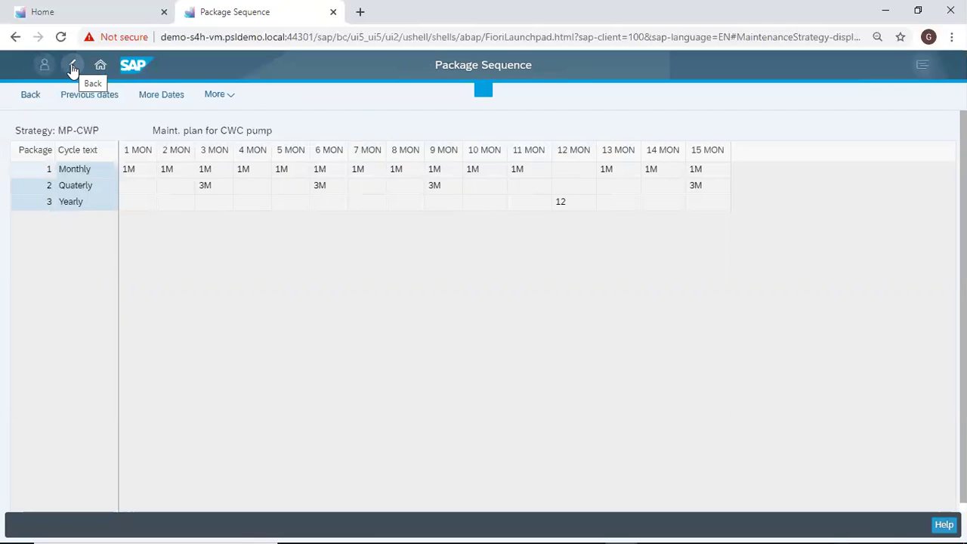
click(73, 68)
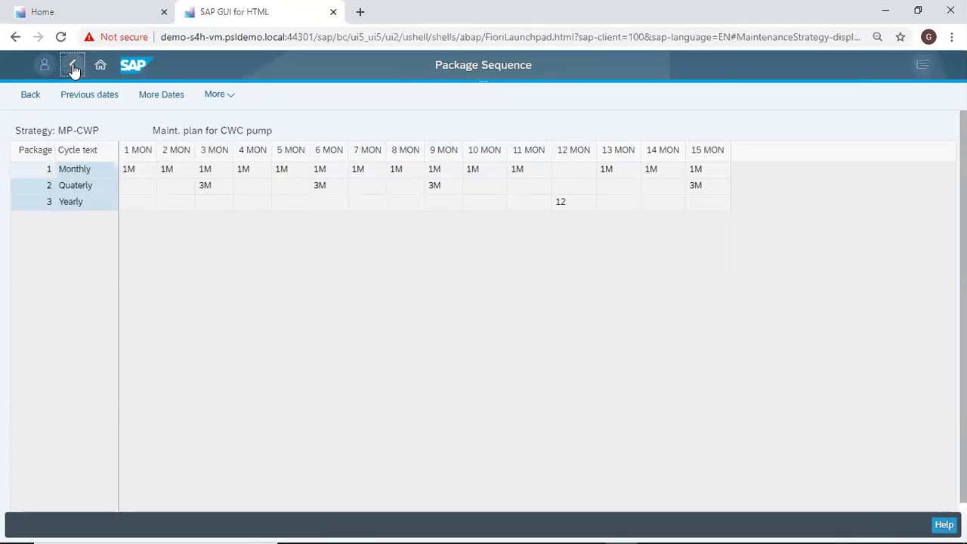
- Go back from the package sequence to the MP-CWP table listing the Monthly, Quaterly and Yearly packages
click(73, 68)
click(30, 98)
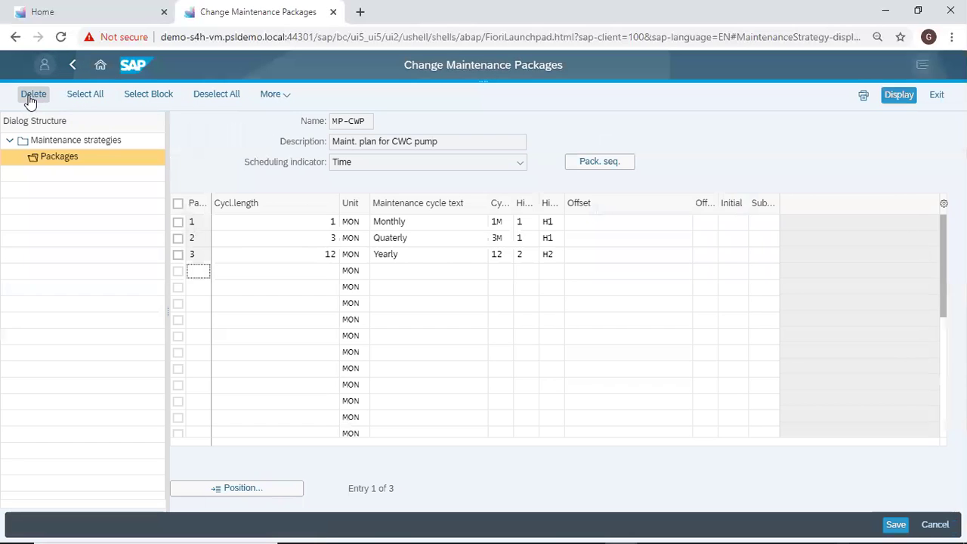